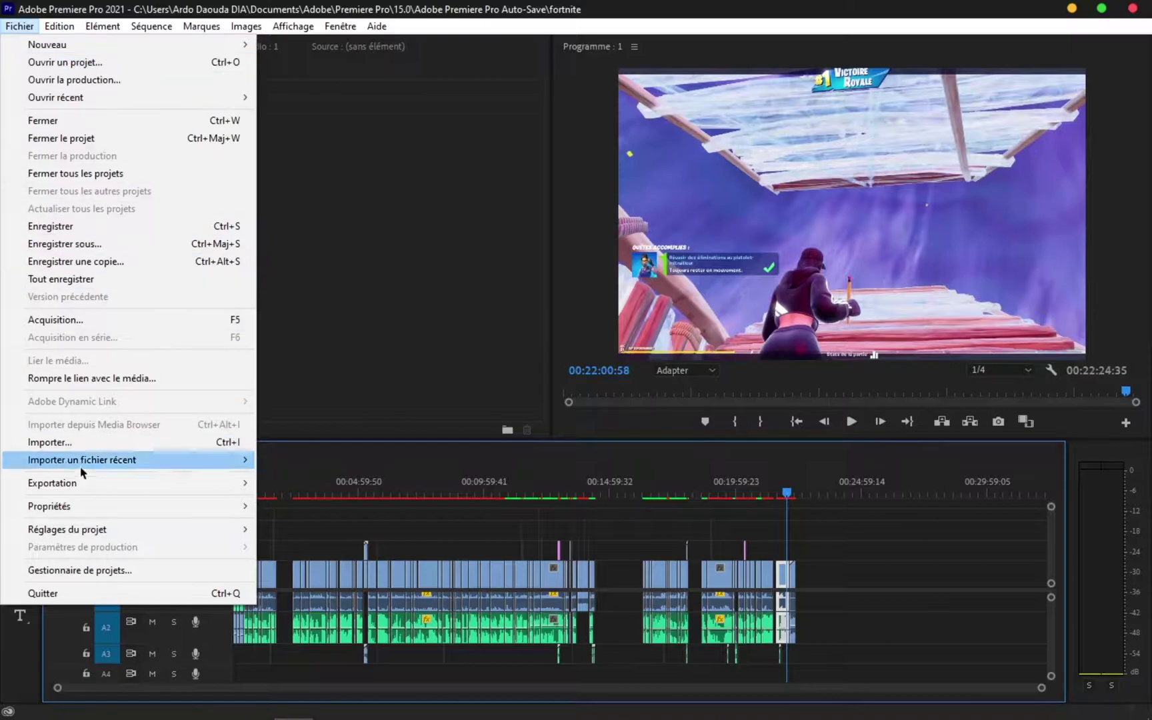
Launch Adobe Premiere Pro from the desktop's Tools folder and open the most recent fortnite project.
click(295, 482)
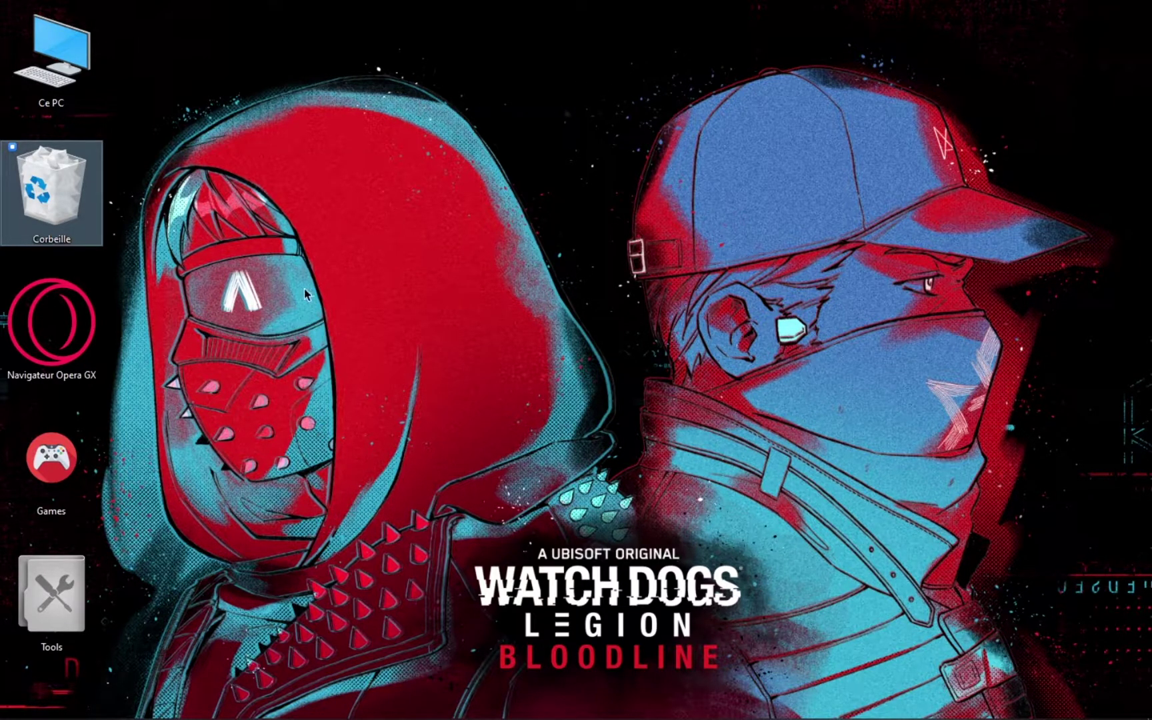
double_click(28, 628)
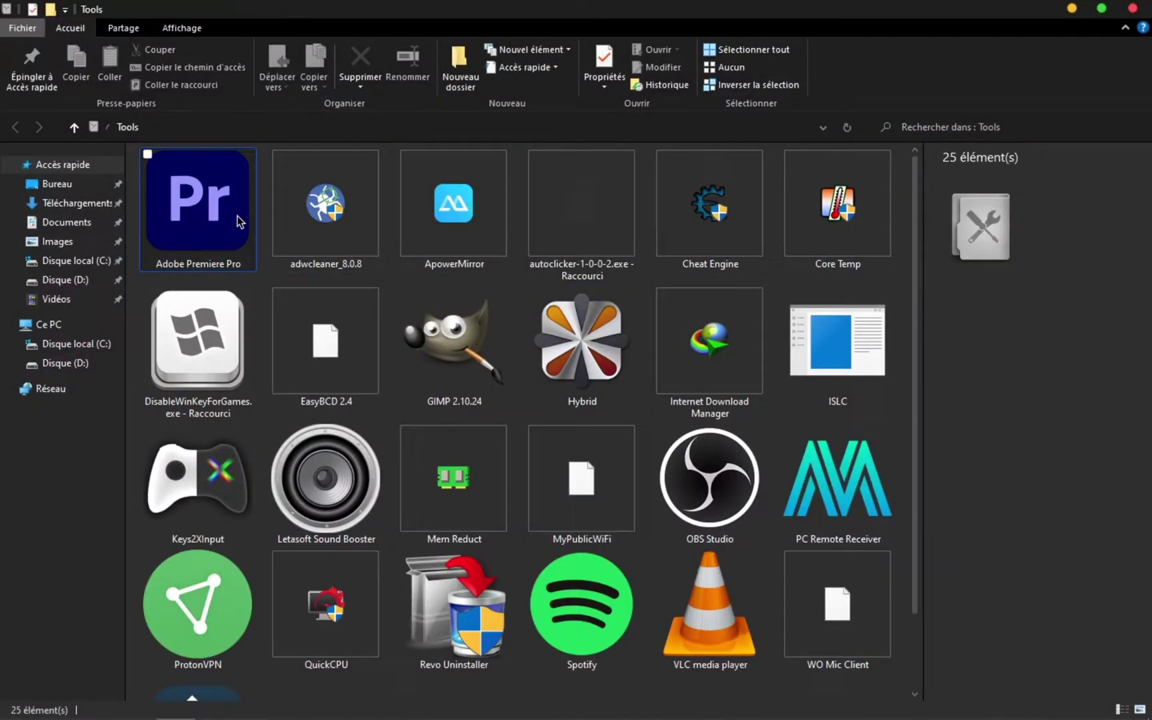
double_click(239, 222)
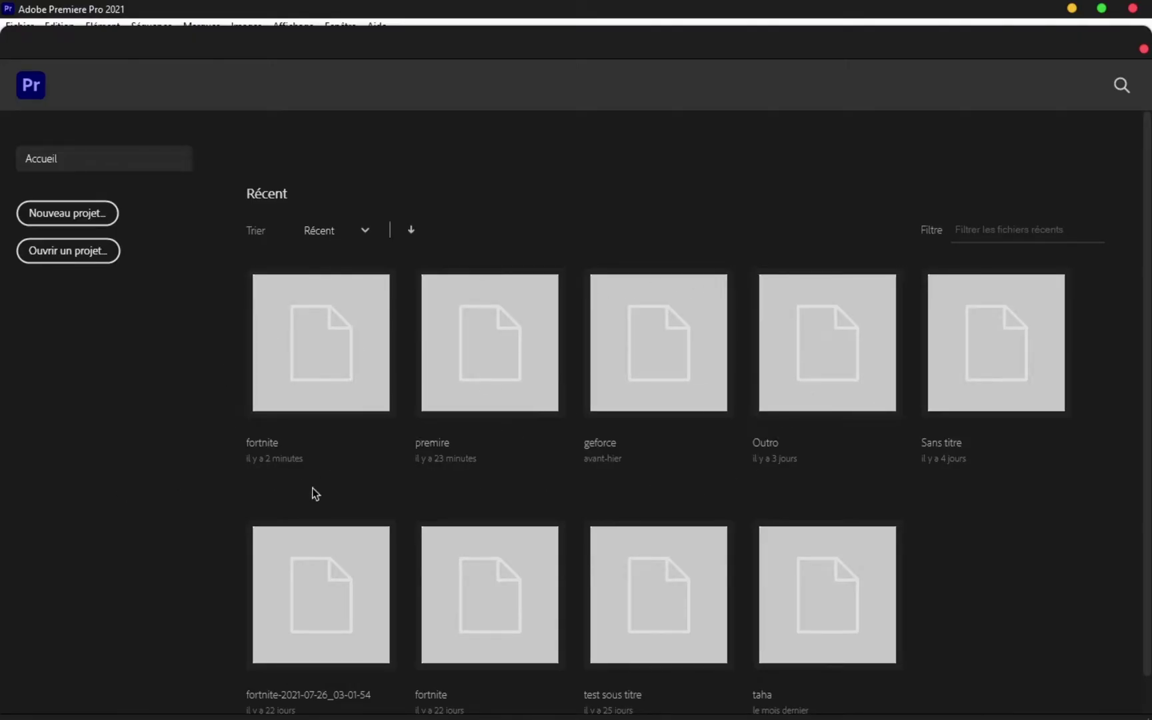
click(317, 377)
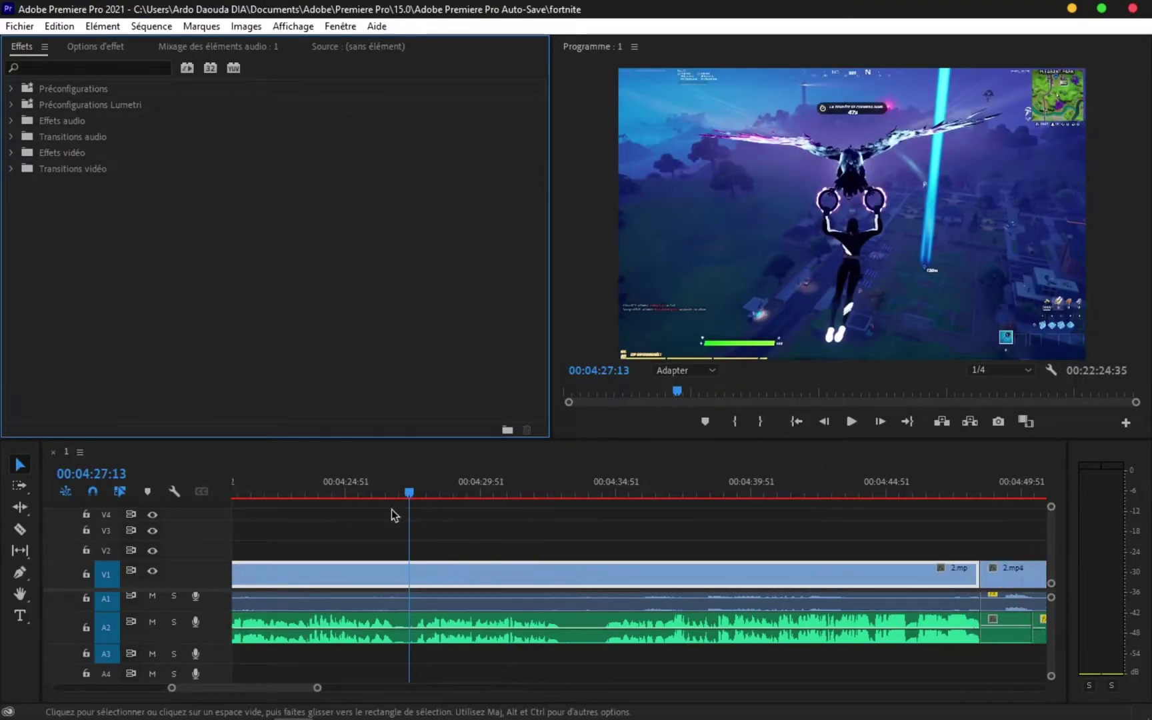
click(29, 26)
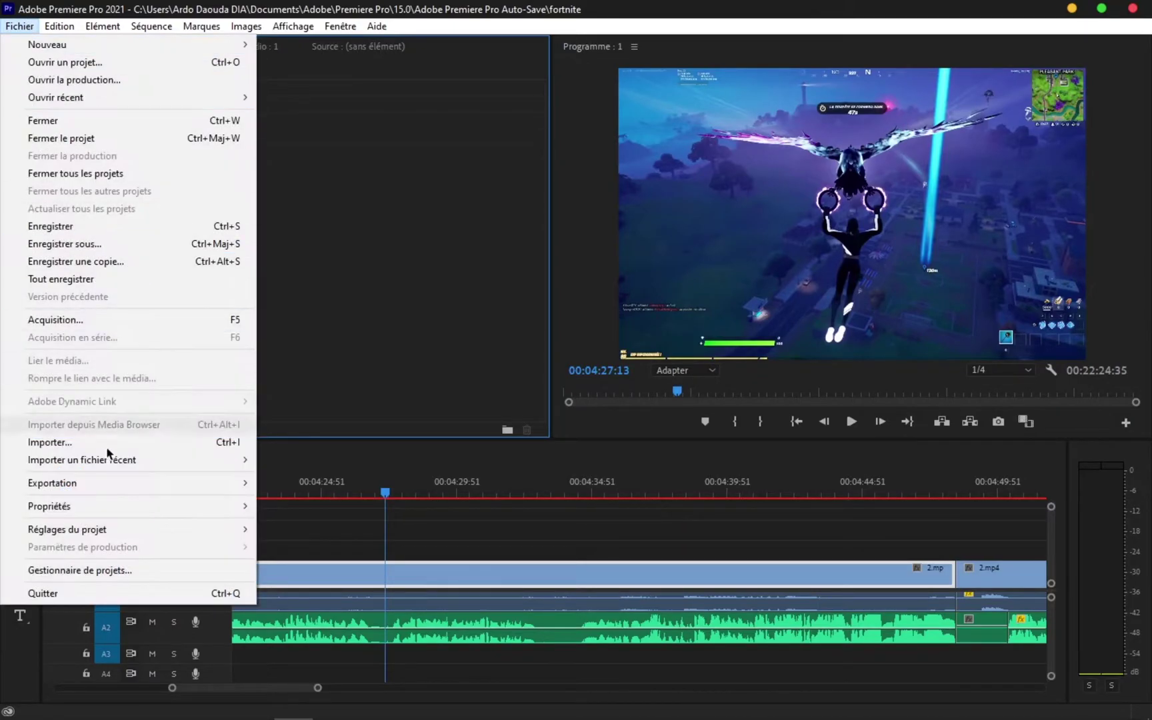
click(599, 540)
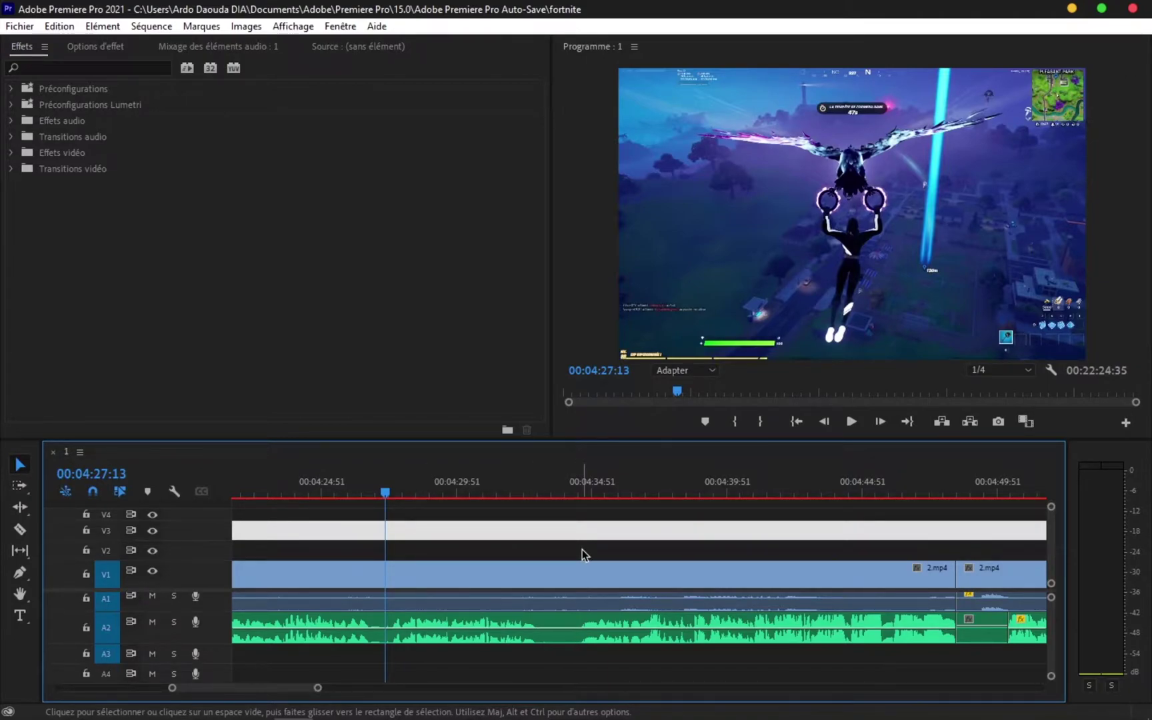
click(19, 27)
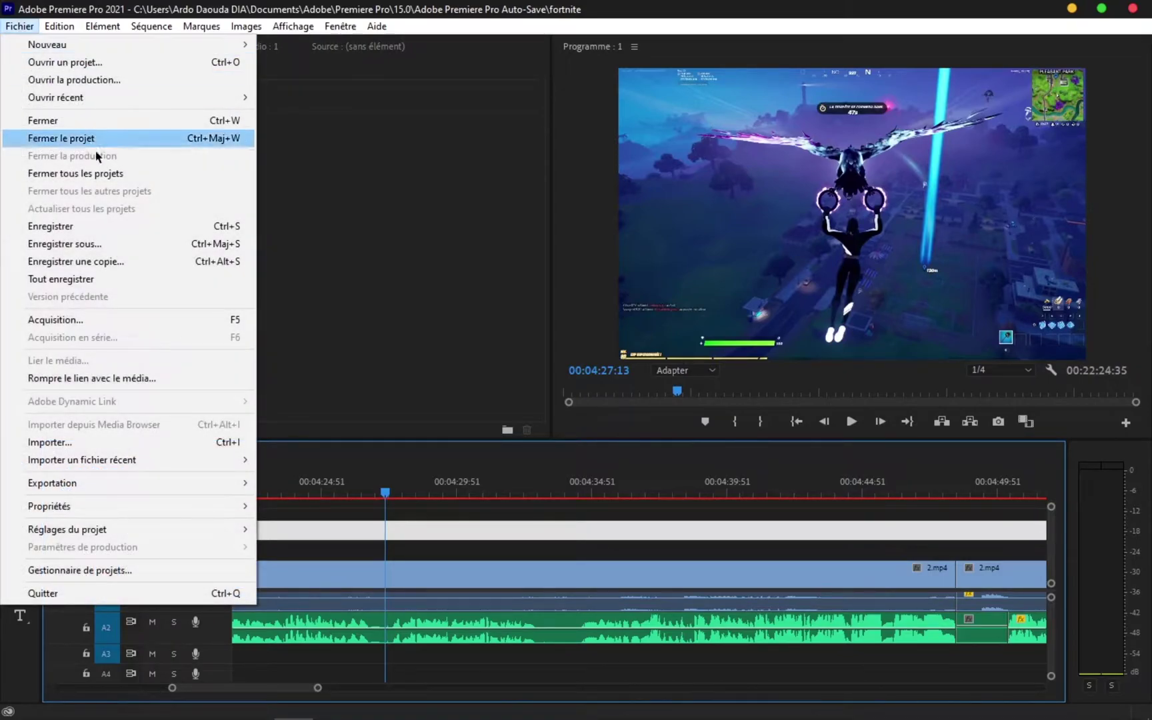
click(122, 229)
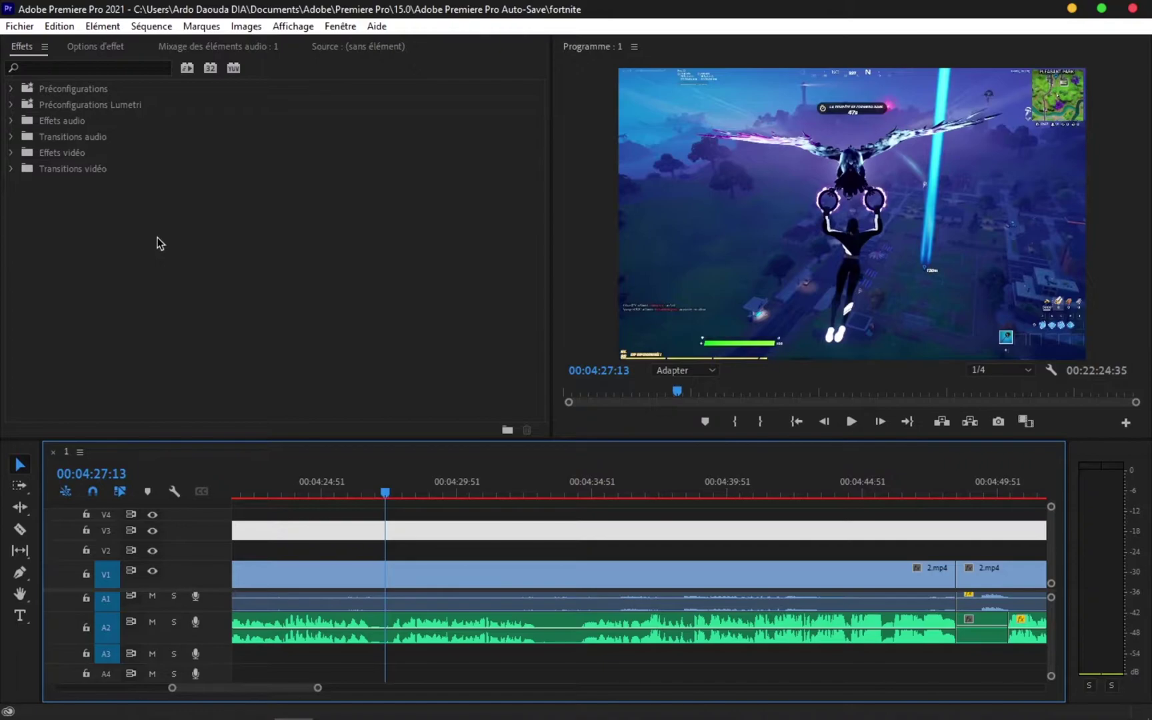
Search Windows for Gestionnaire de périphériques and open it.
key(super)
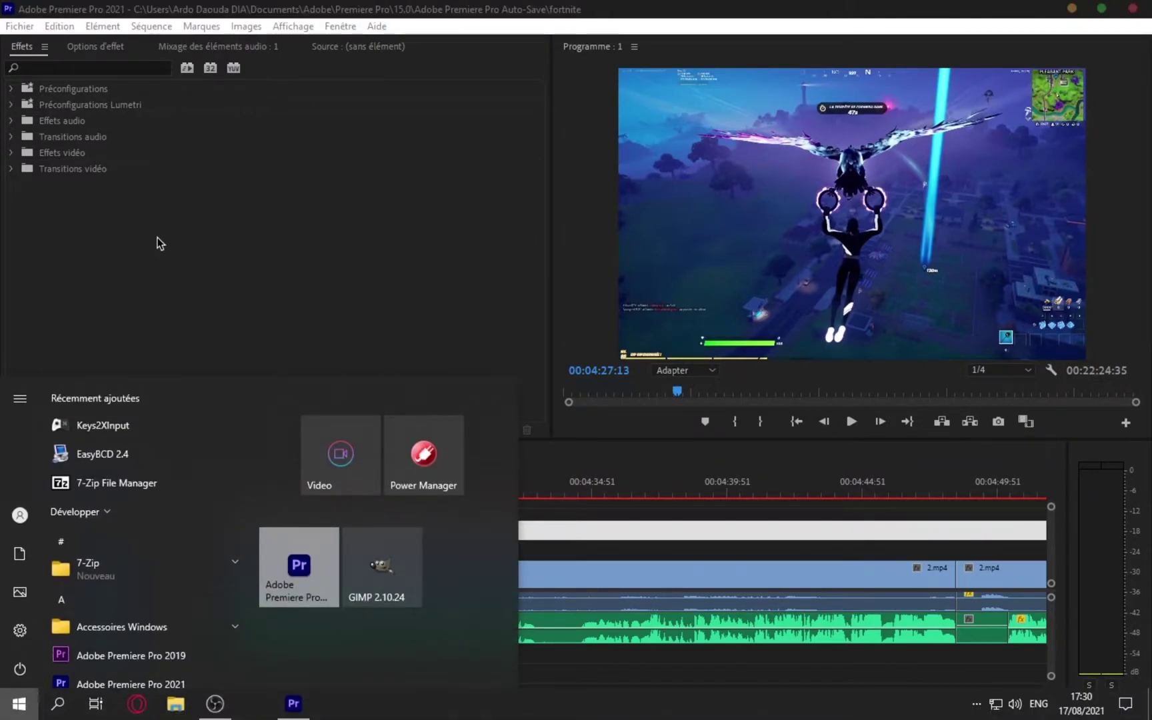
text(gestionnq)
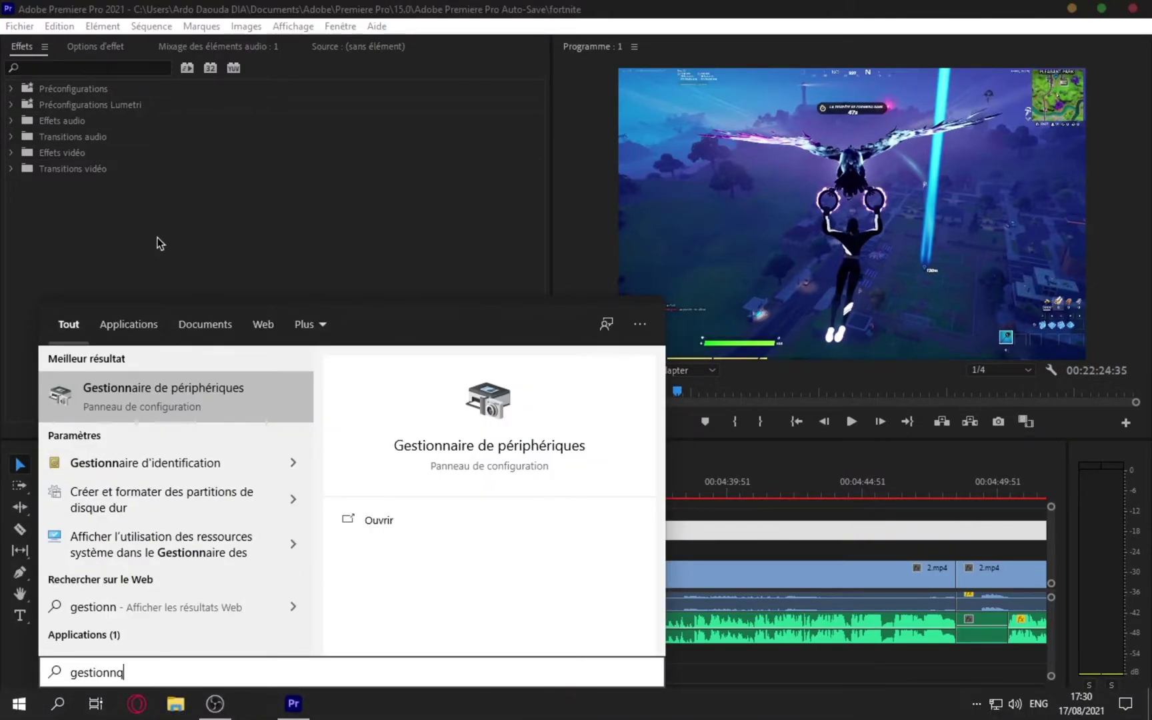
key(BackSpace)
text(ai)
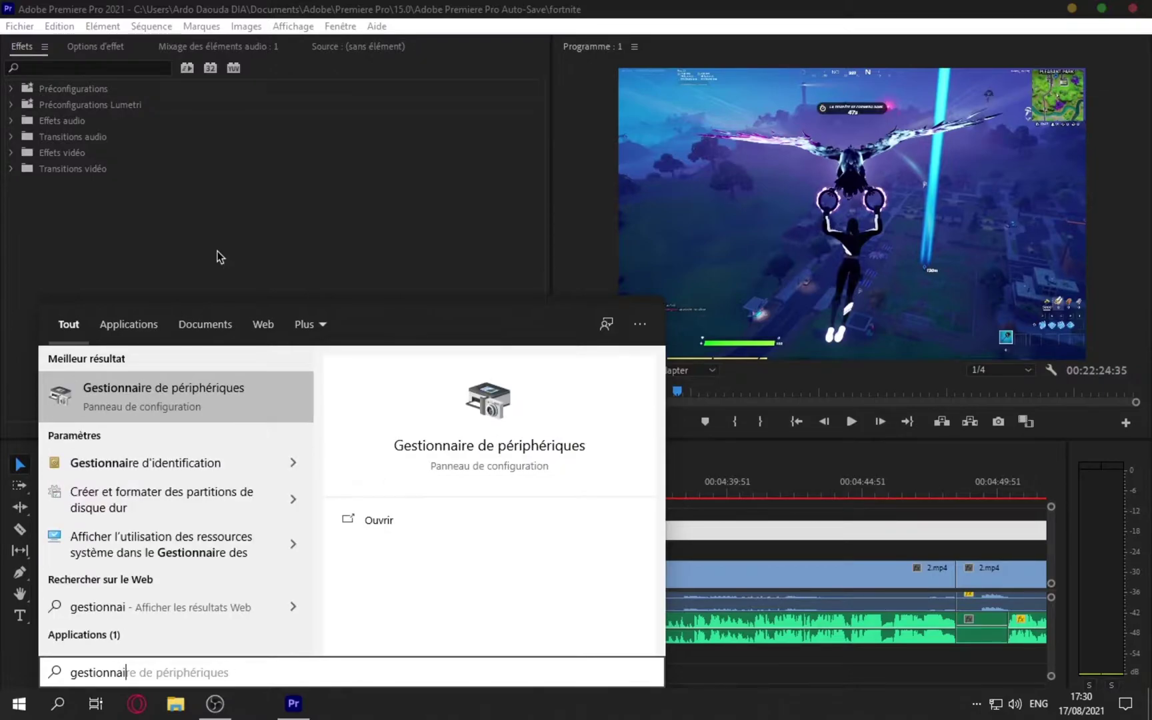
click(378, 520)
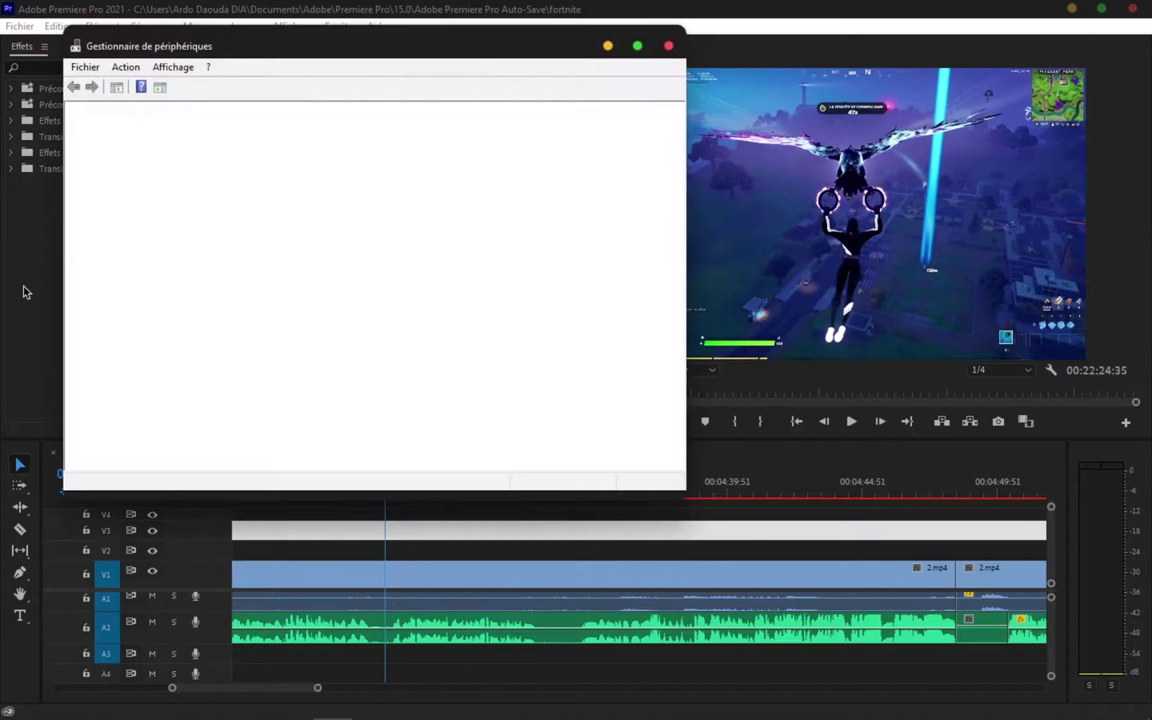
Collapse the expanded device categories and maximize the Gestionnaire de périphériques window.
click(89, 166)
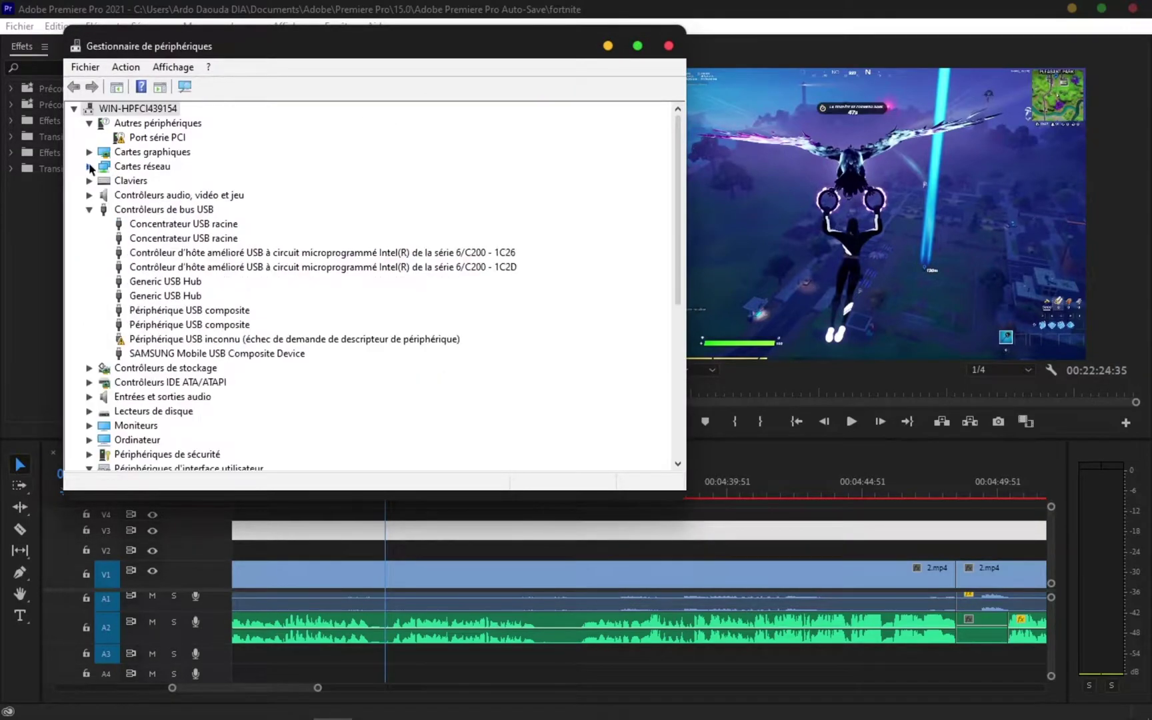
click(89, 211)
click(89, 123)
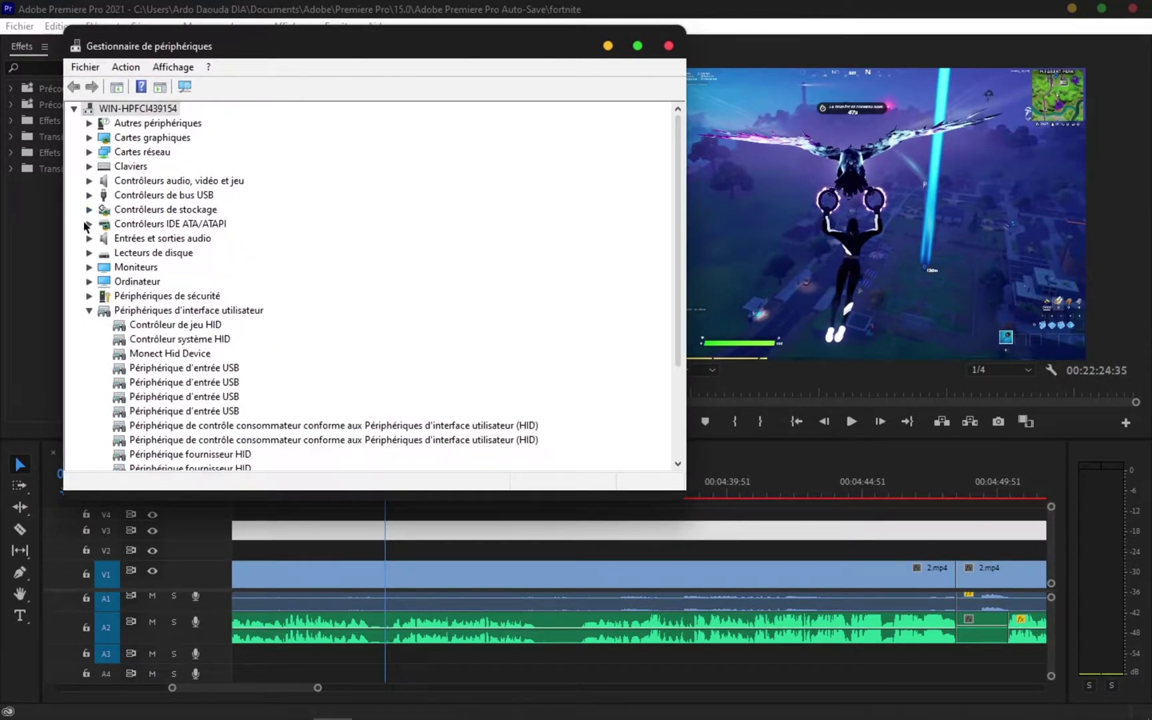
click(89, 310)
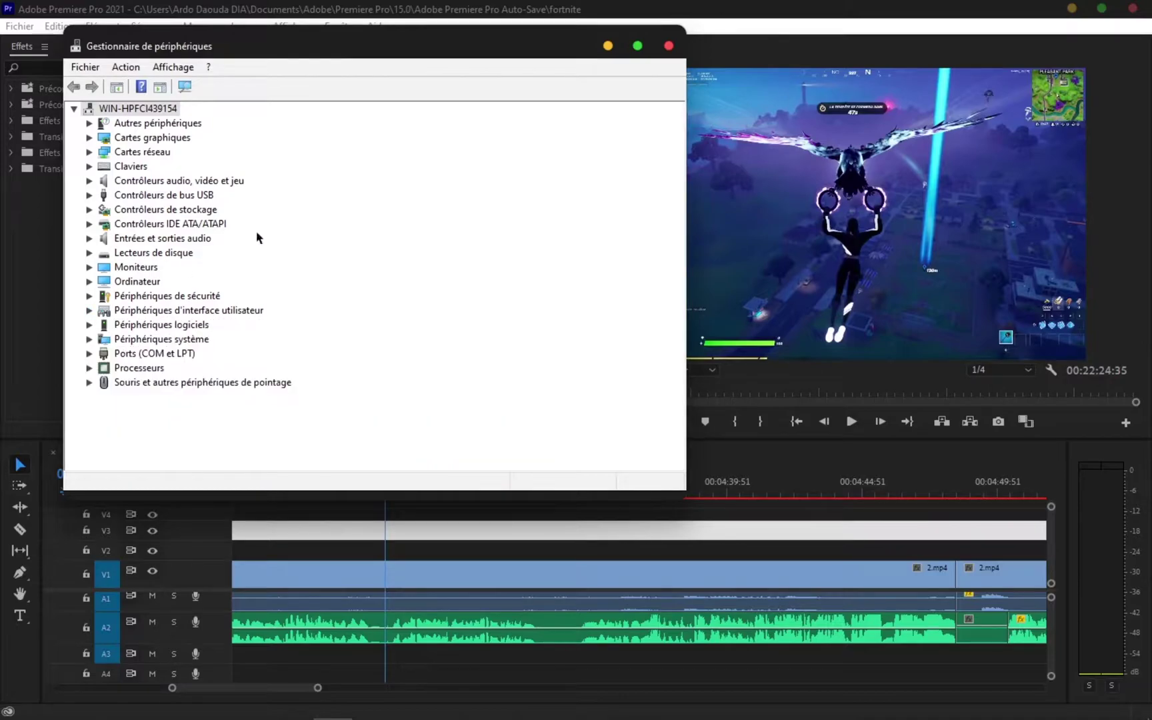
click(637, 45)
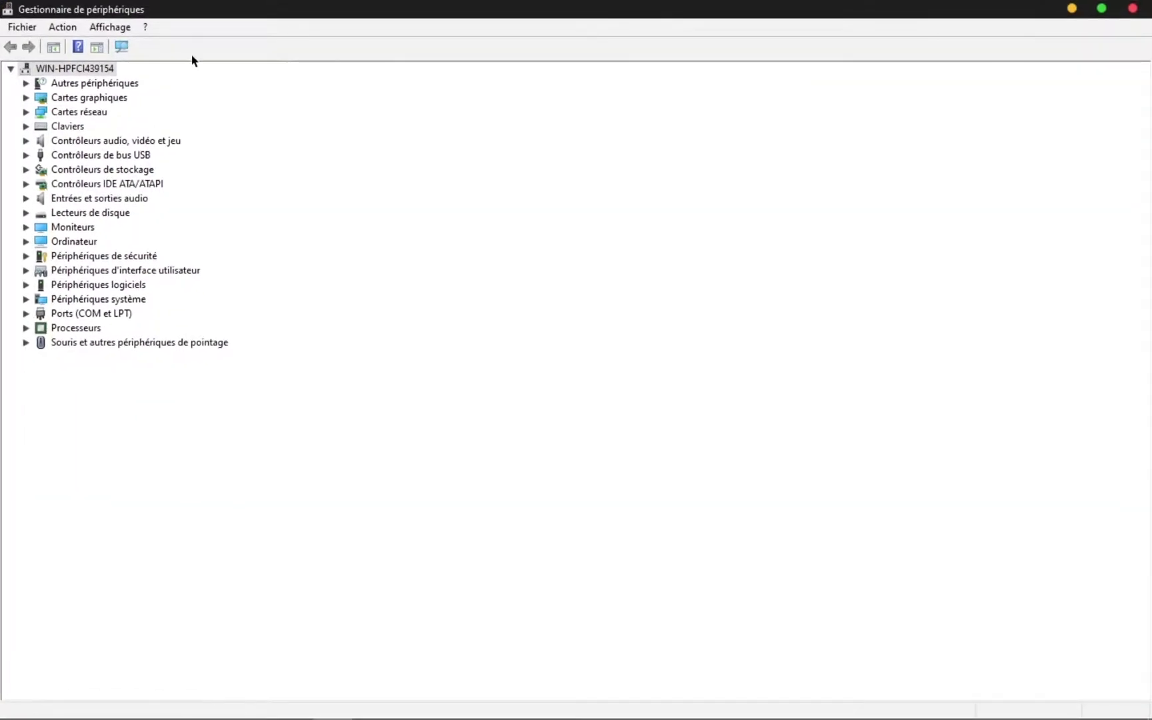
Start a manual driver update for Intel(R) HD Graphics, choosing from the list of drivers available on the computer.
double_click(58, 101)
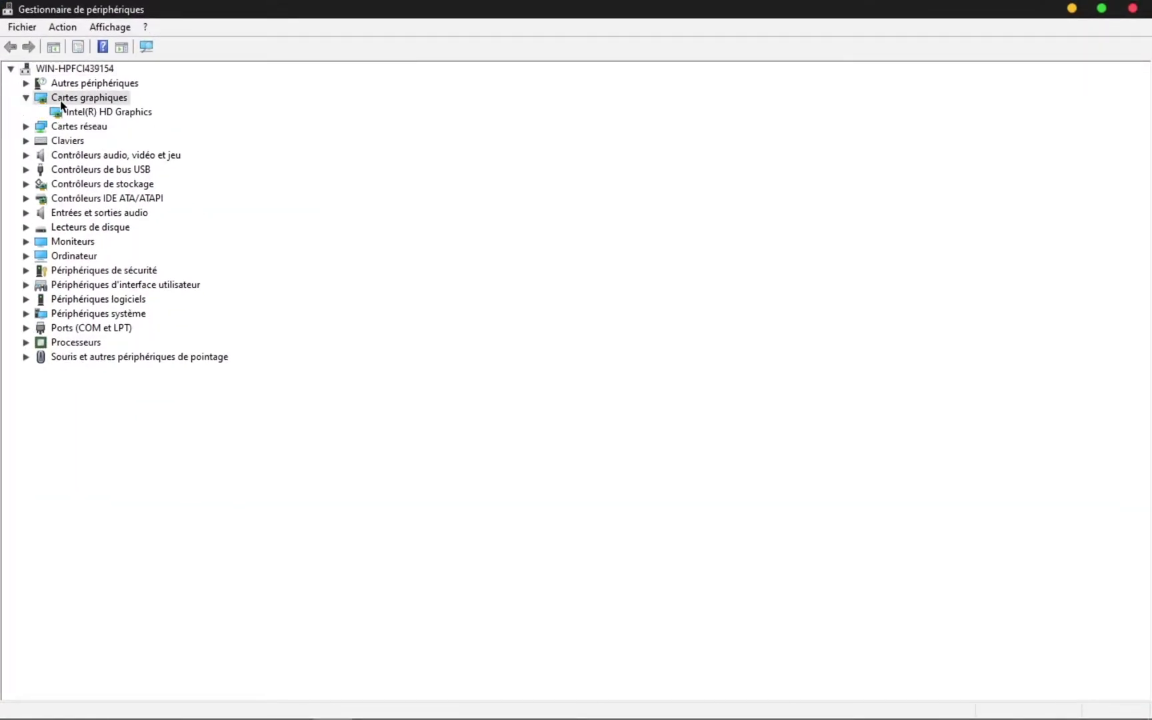
click(94, 113)
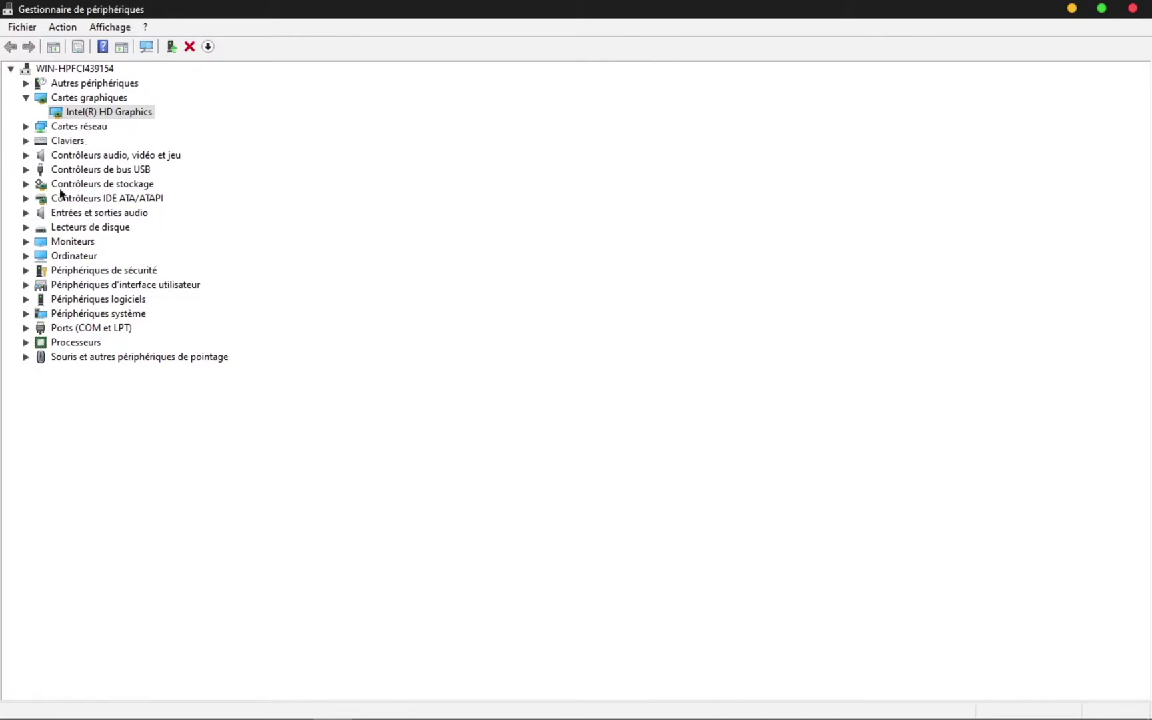
right_click(85, 115)
click(158, 121)
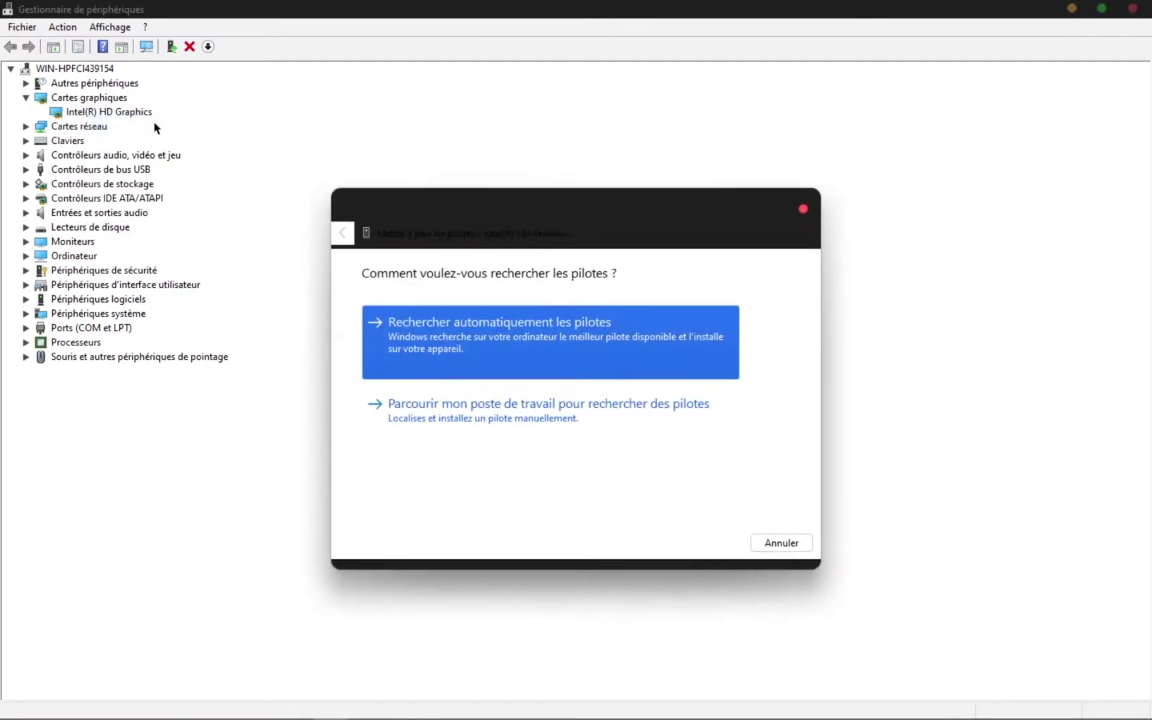
click(447, 400)
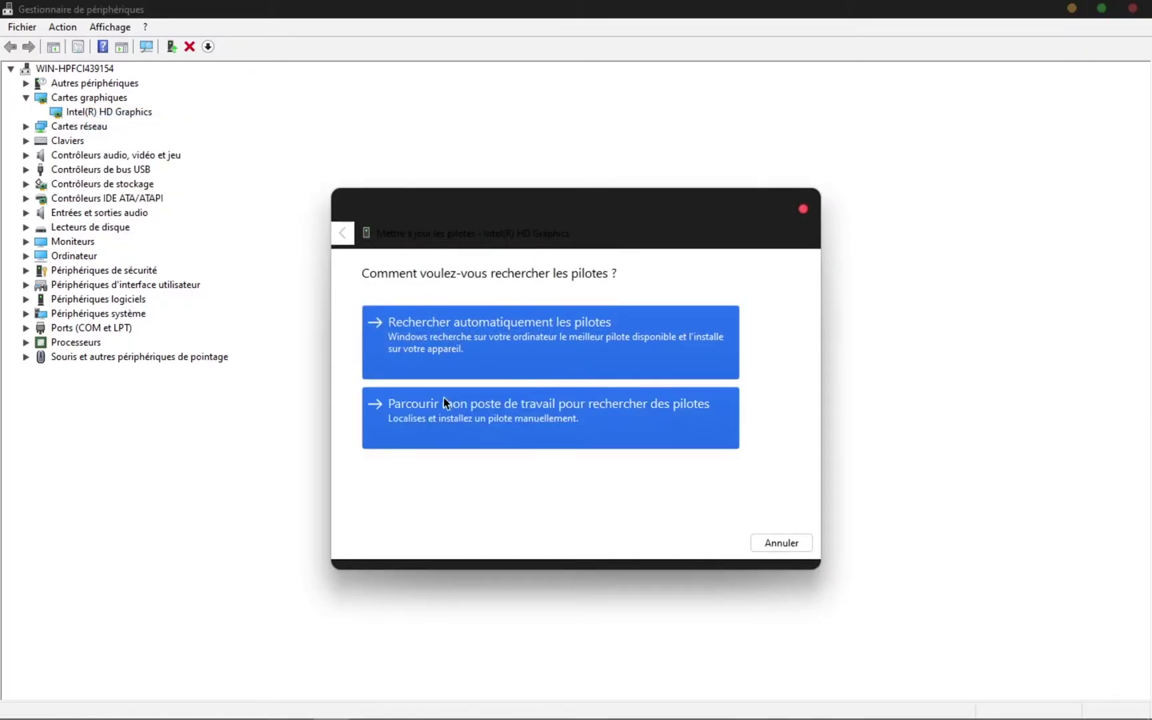
click(614, 432)
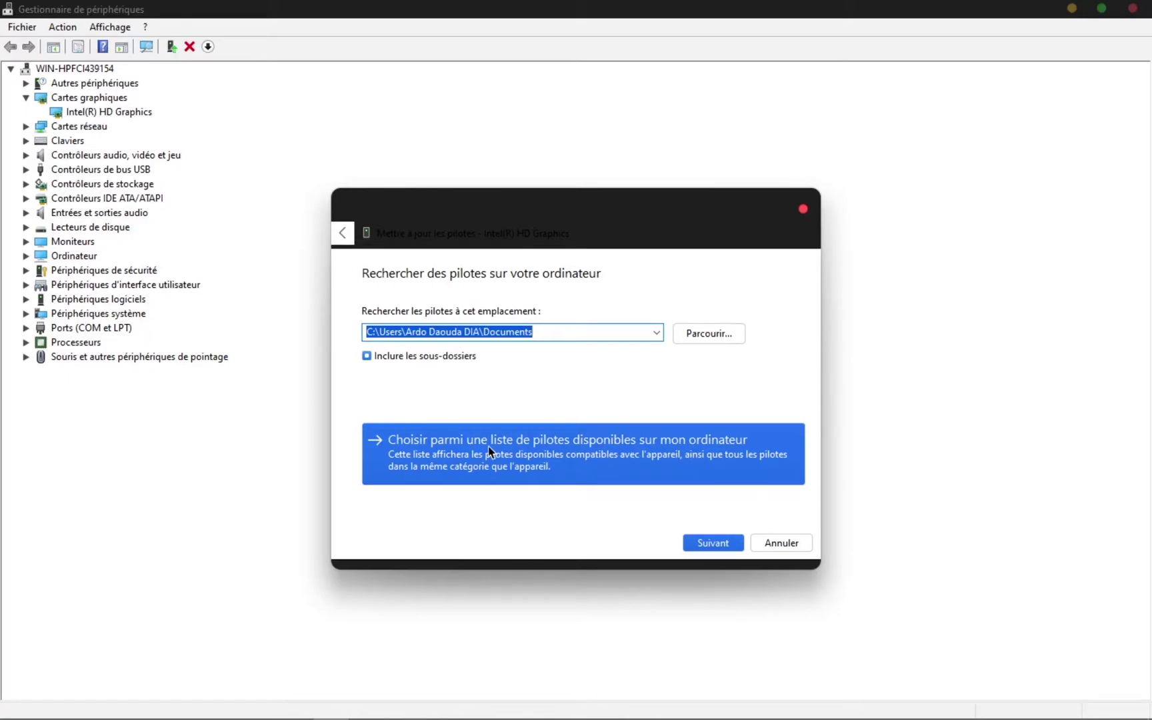
click(640, 447)
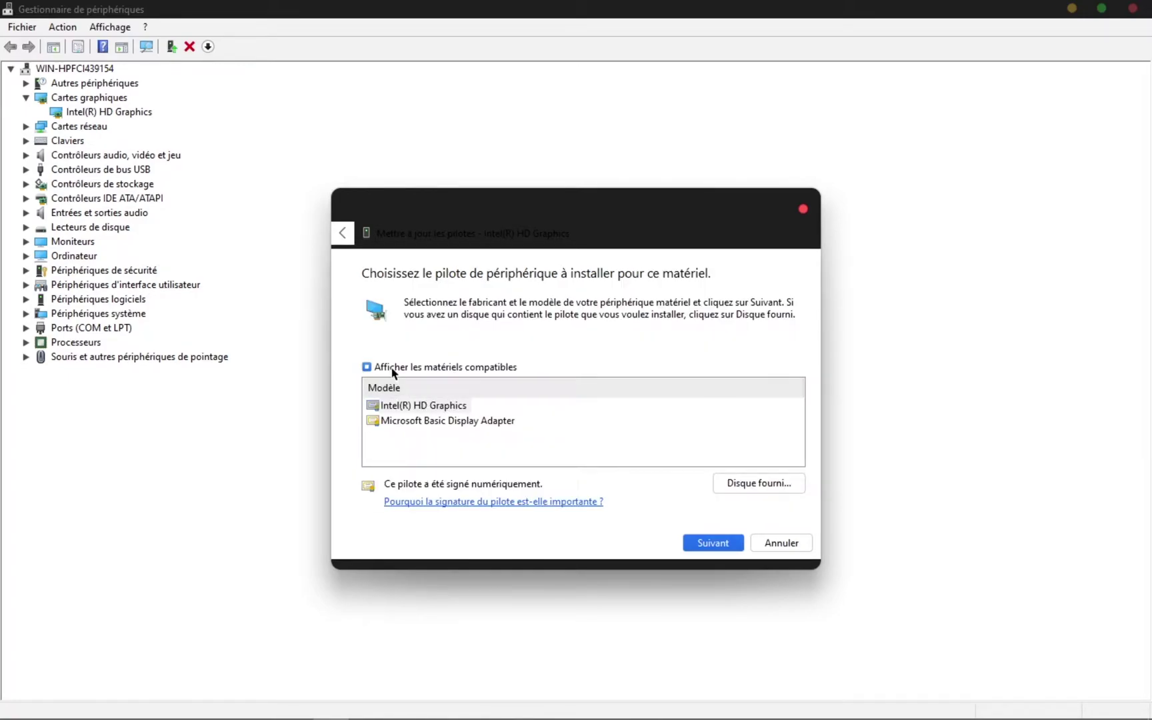
Install the Microsoft Basic Display Adapter driver from the compatible hardware list and close the update wizard.
click(367, 366)
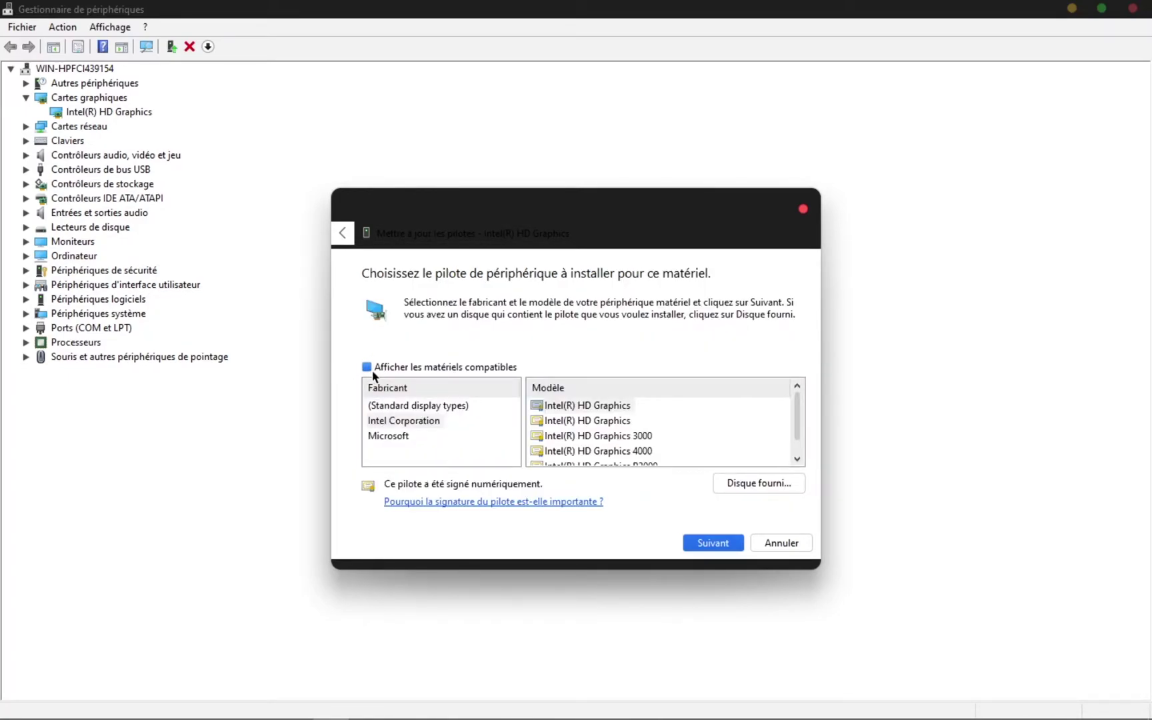
click(372, 372)
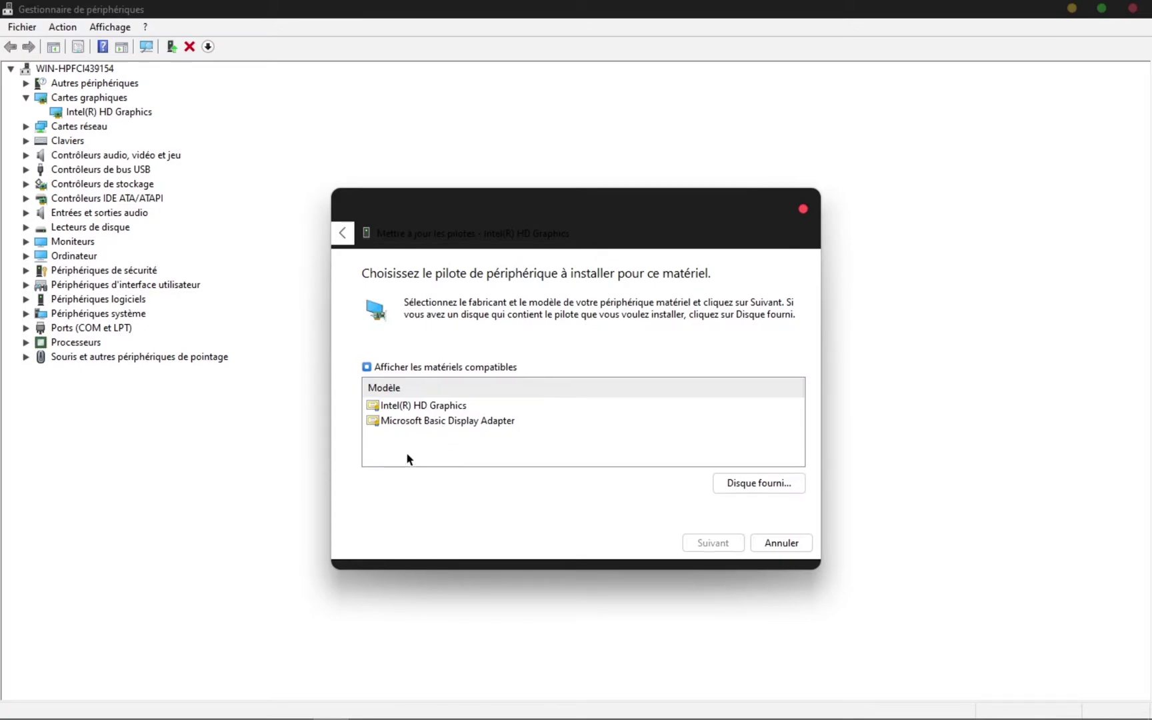
click(412, 409)
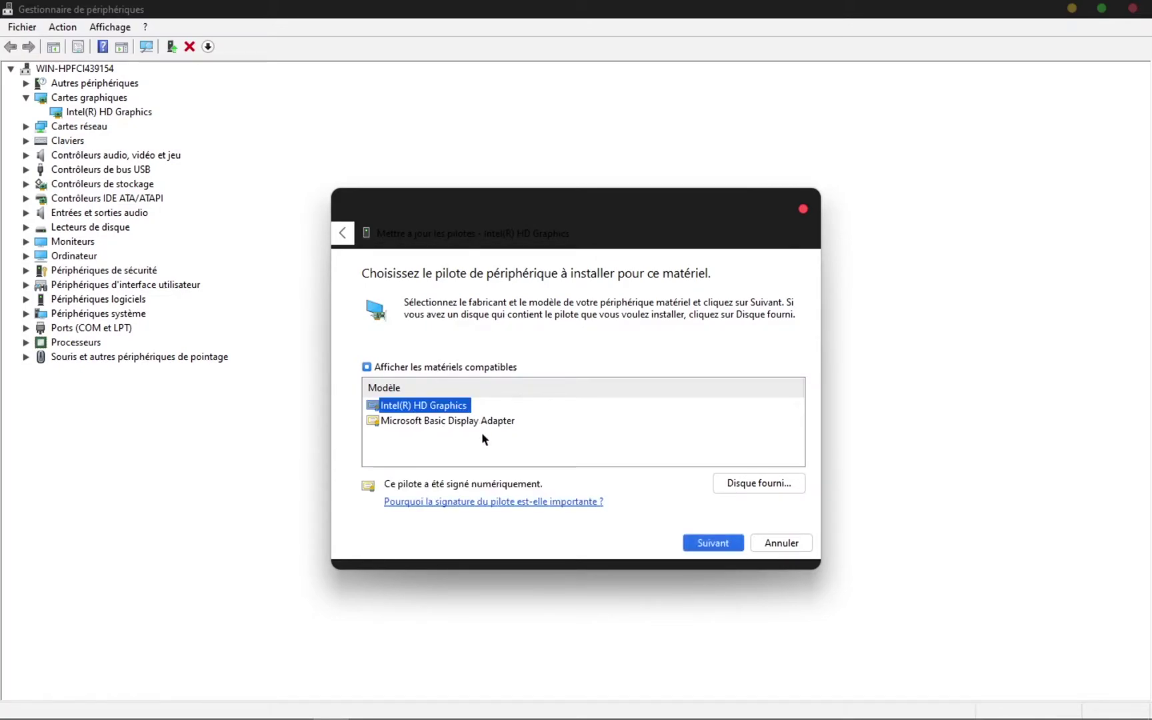
click(480, 433)
click(401, 422)
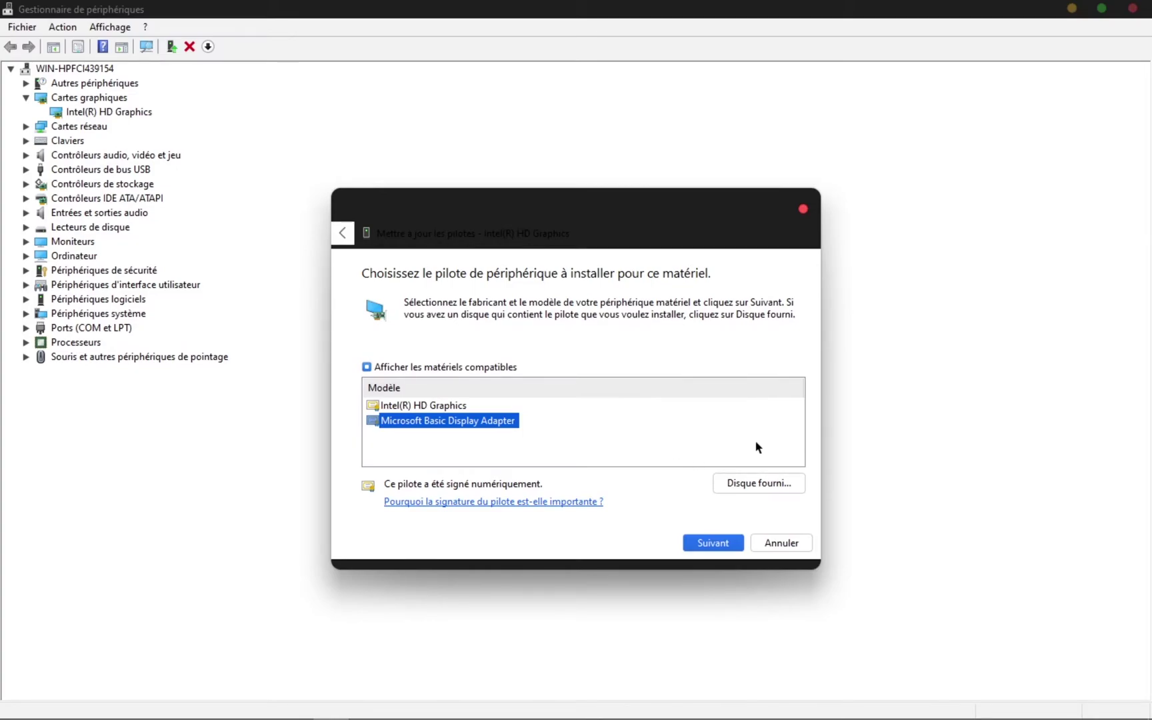
mouse_move(293, 710)
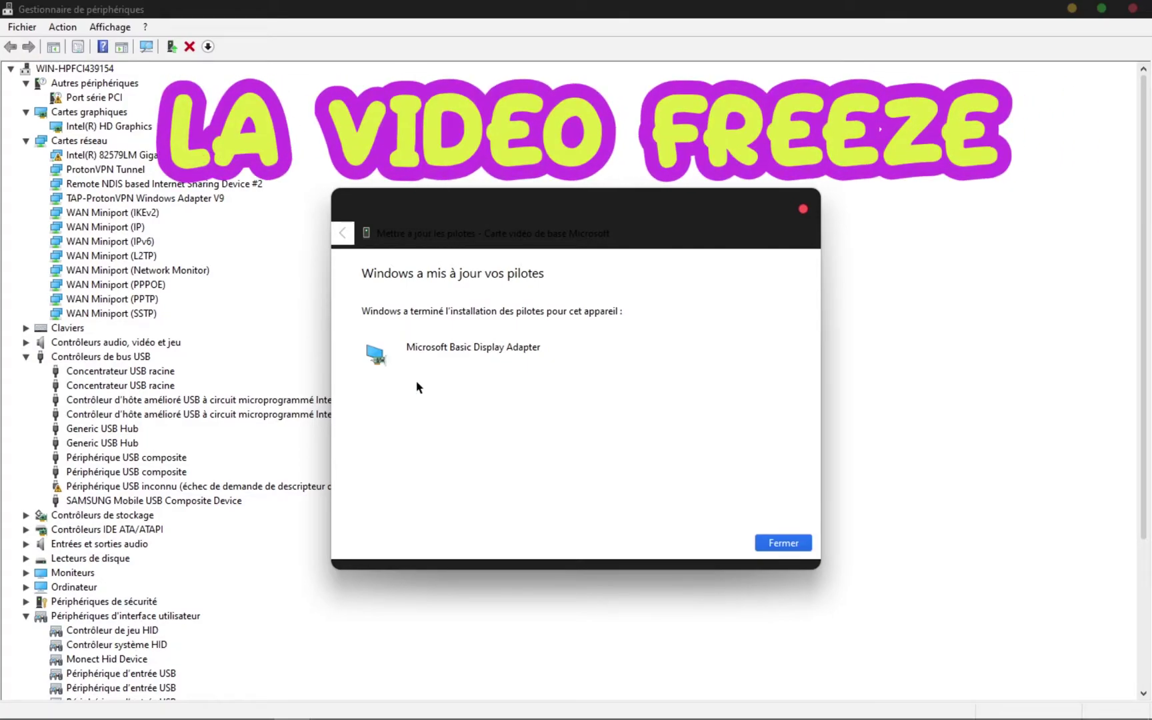
click(773, 553)
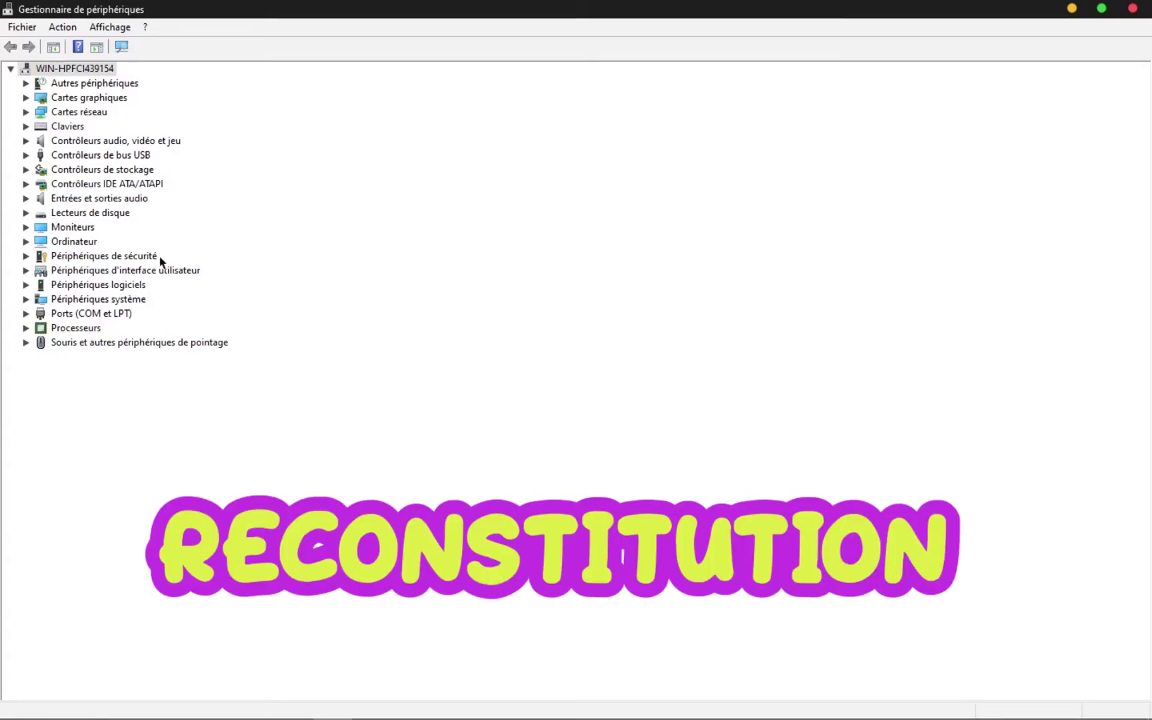
Reinstall the Intel(R) HD Graphics driver through a manual driver update, and close the wizard and Gestionnaire de périphériques.
click(25, 98)
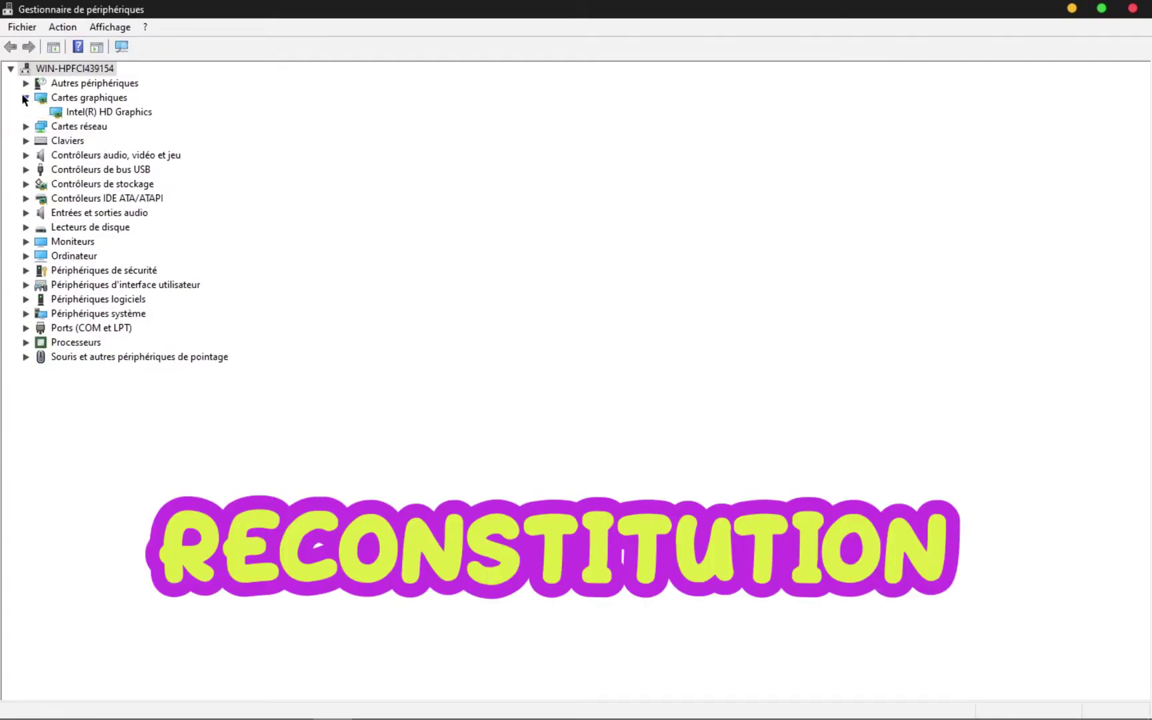
click(88, 113)
right_click(88, 113)
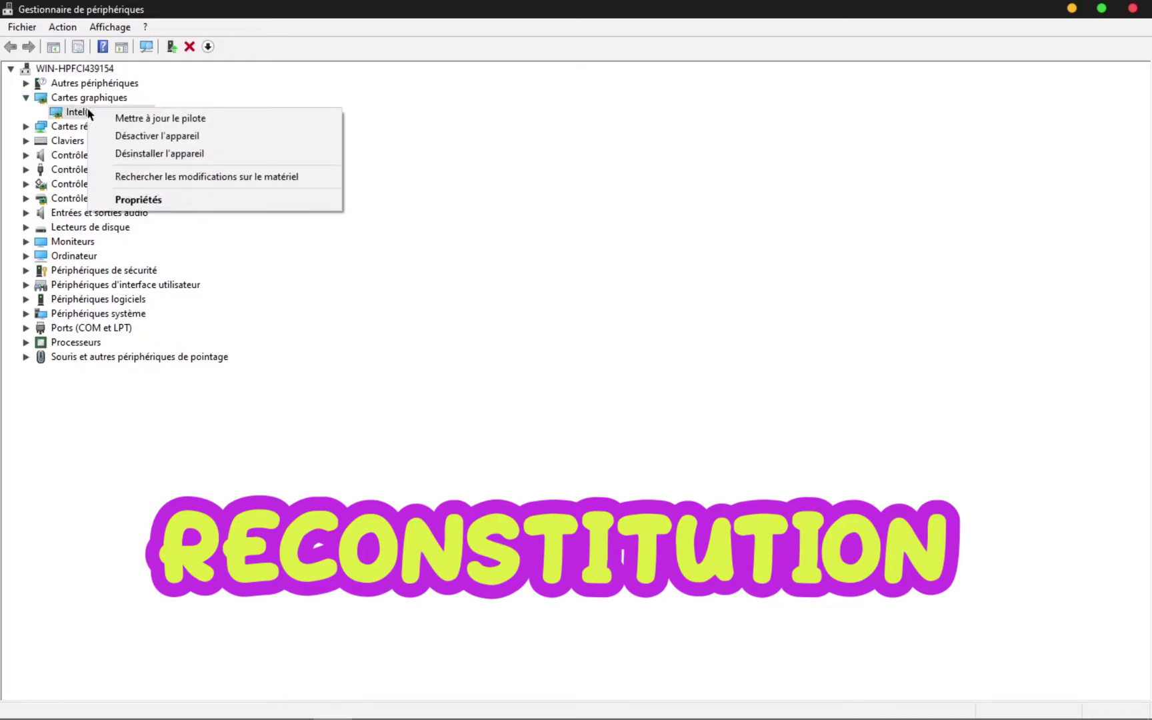
click(123, 120)
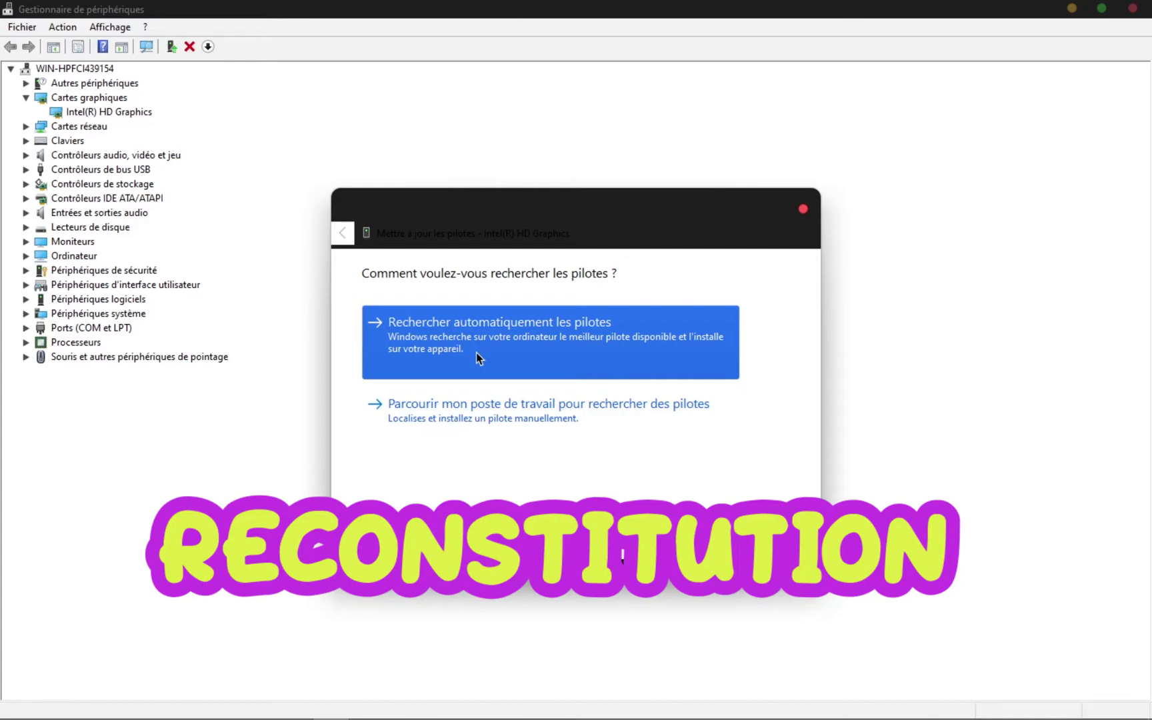
click(481, 424)
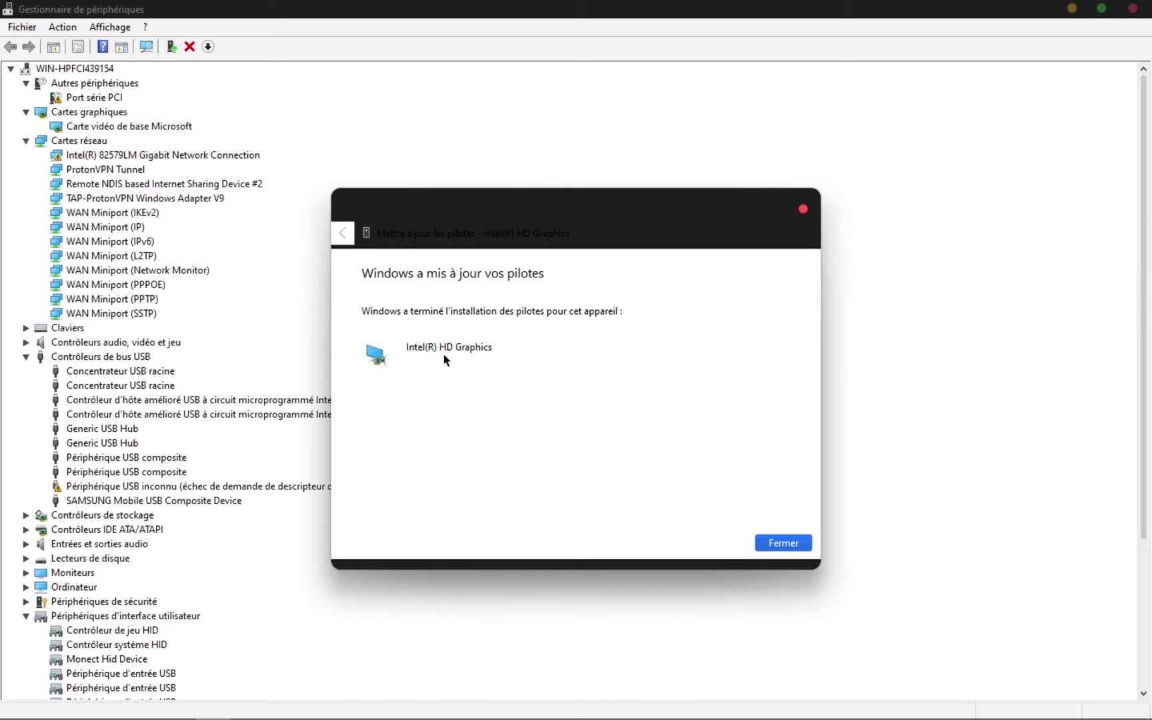
click(783, 545)
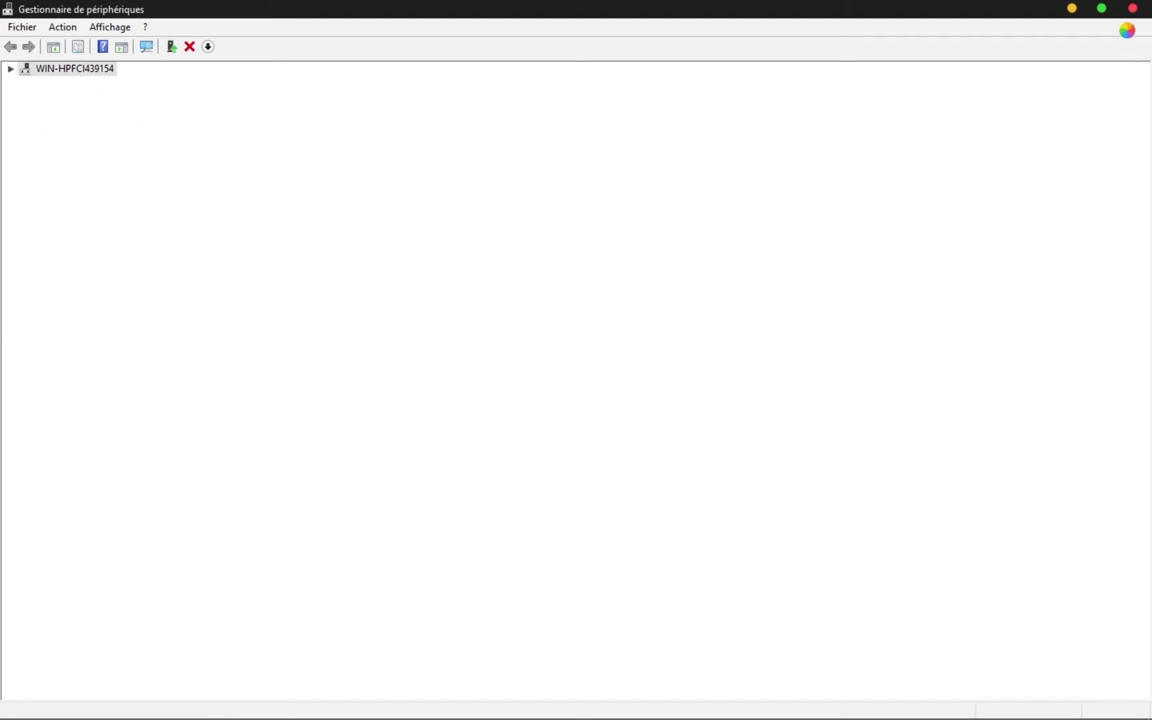
click(1132, 10)
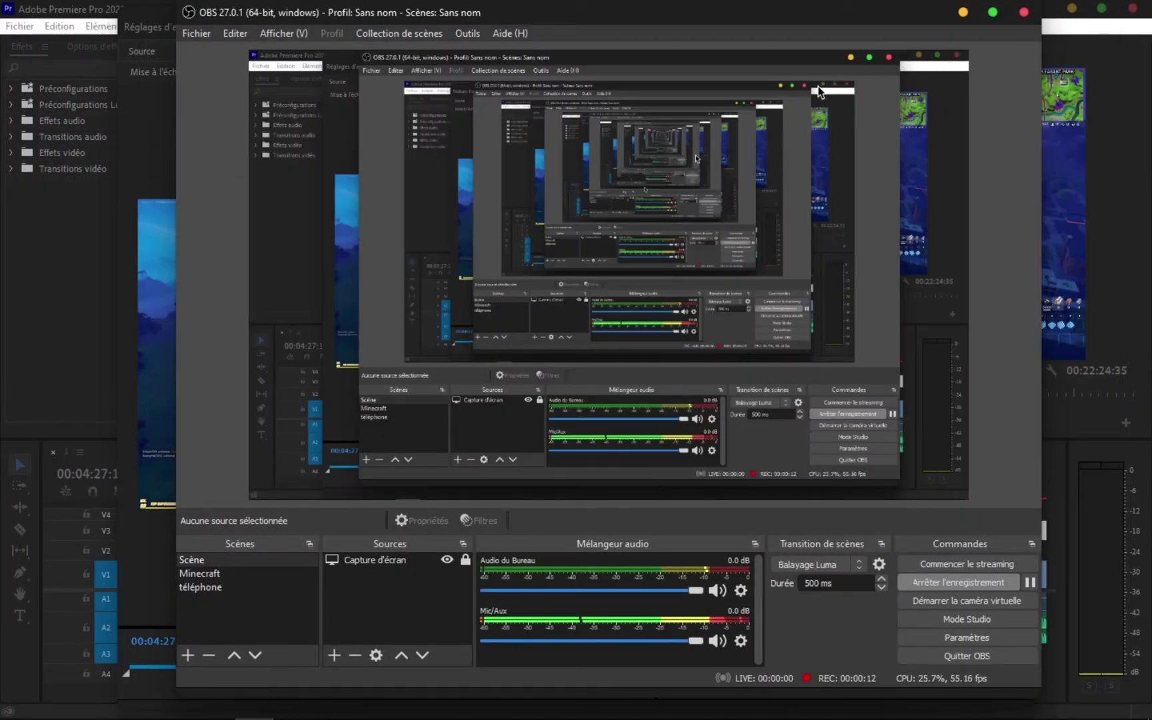
Minimize OBS to return to Premiere Pro's export settings and review the video options for 1.mp4.
click(961, 11)
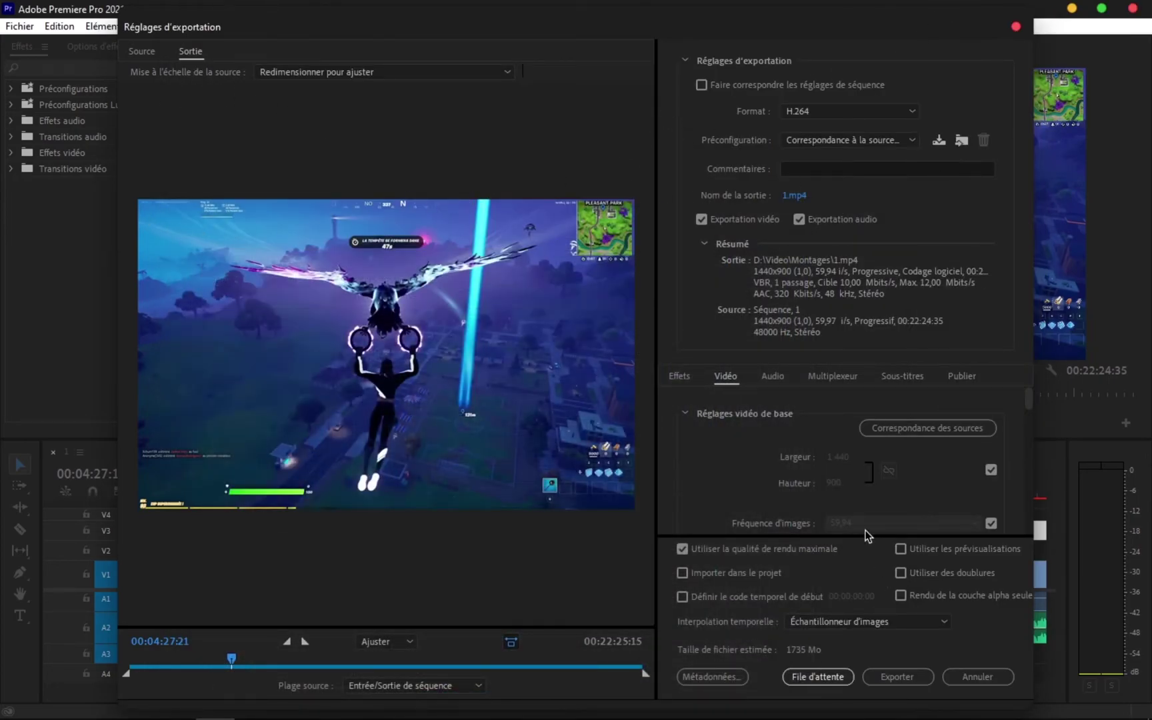
scroll(835, 408, down, 3)
scroll(835, 414, down, 3)
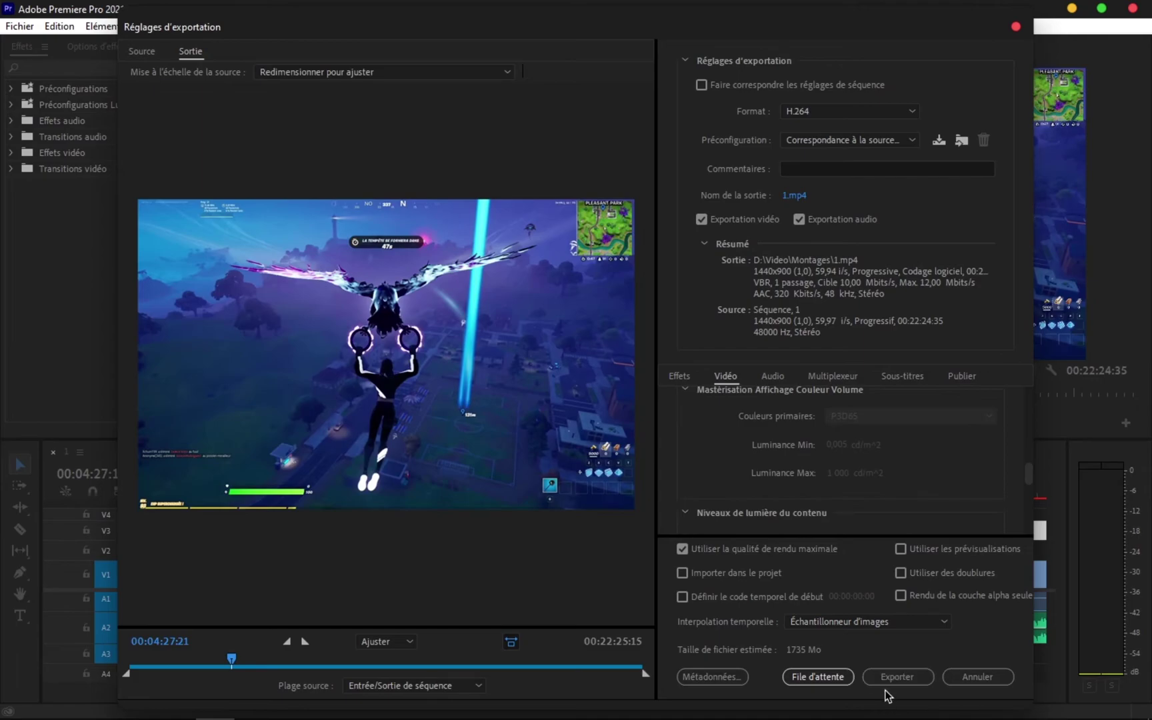